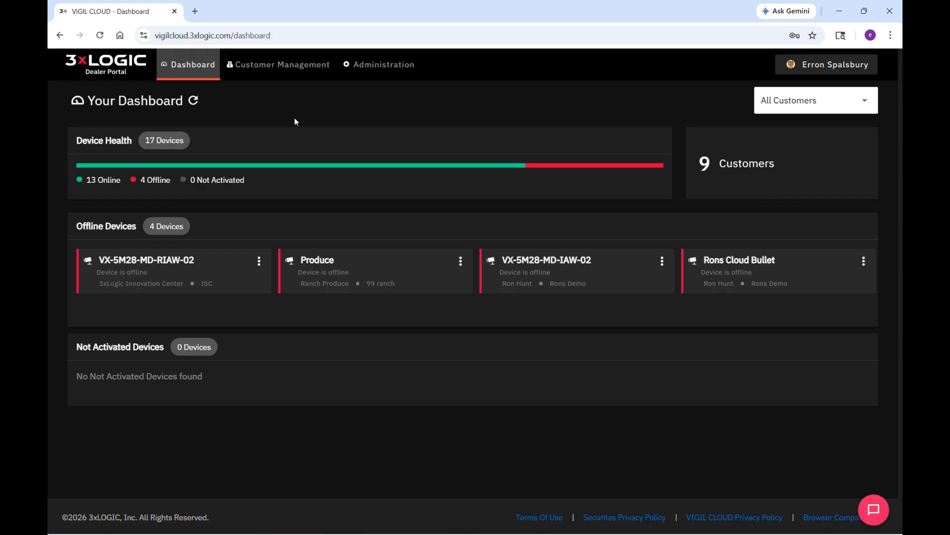
- Open the triggered actions of the customer 3xLogic Innovation Center
left_click(264, 73)
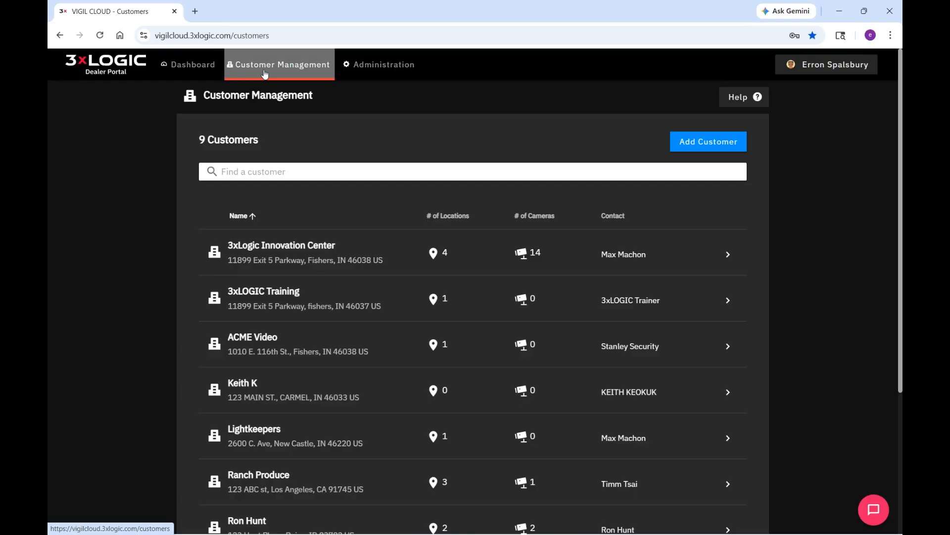
left_click(255, 250)
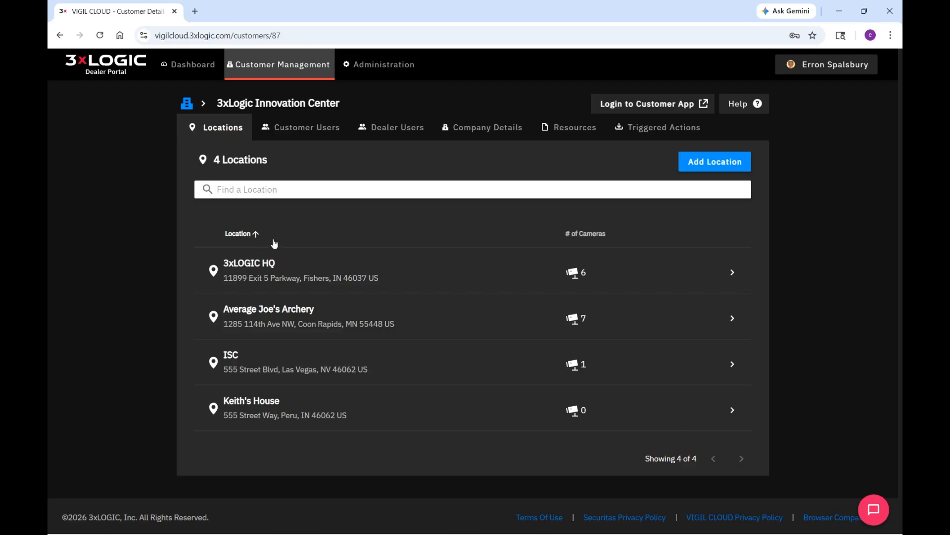
left_click(657, 131)
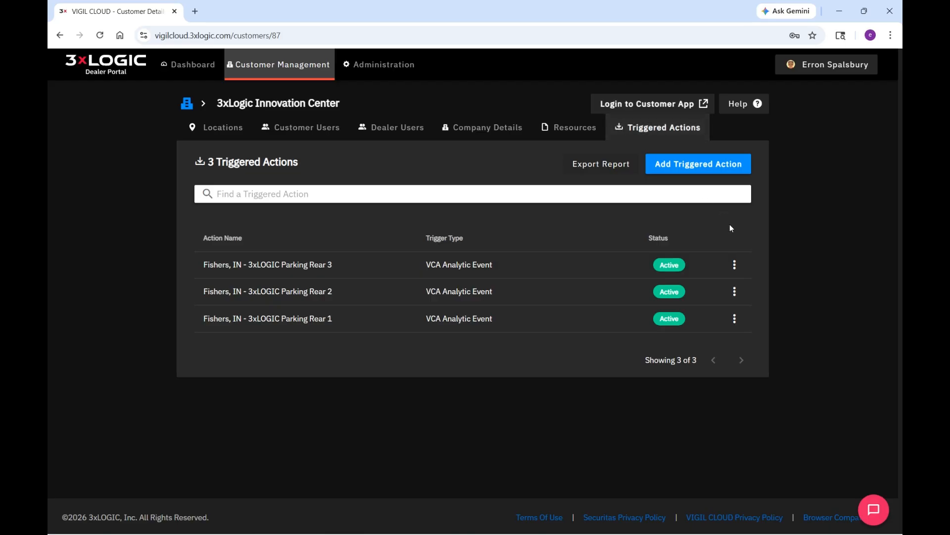
- Start editing the triggered action "Fishers, IN - 3xLOGIC Parking Rear 3", keep its name and proceed to the event source settings
left_click(735, 265)
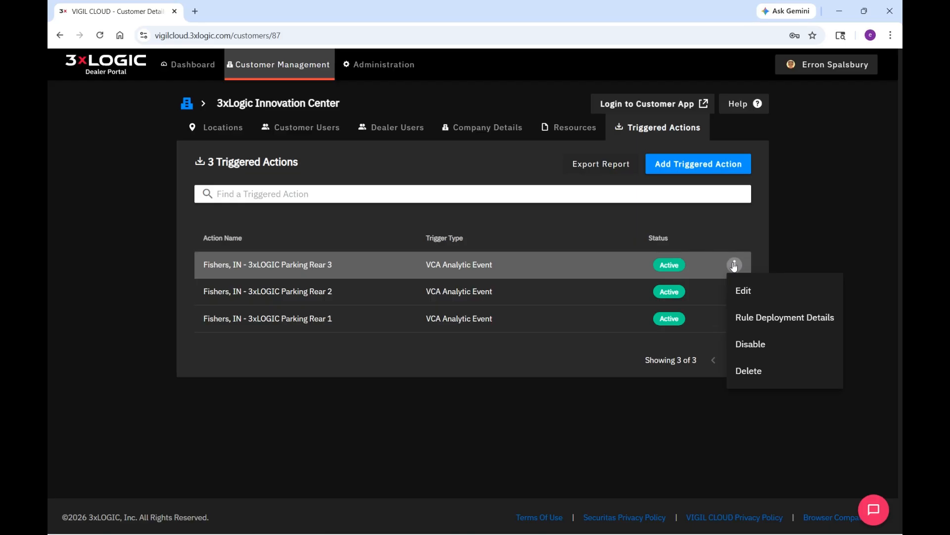
left_click(748, 291)
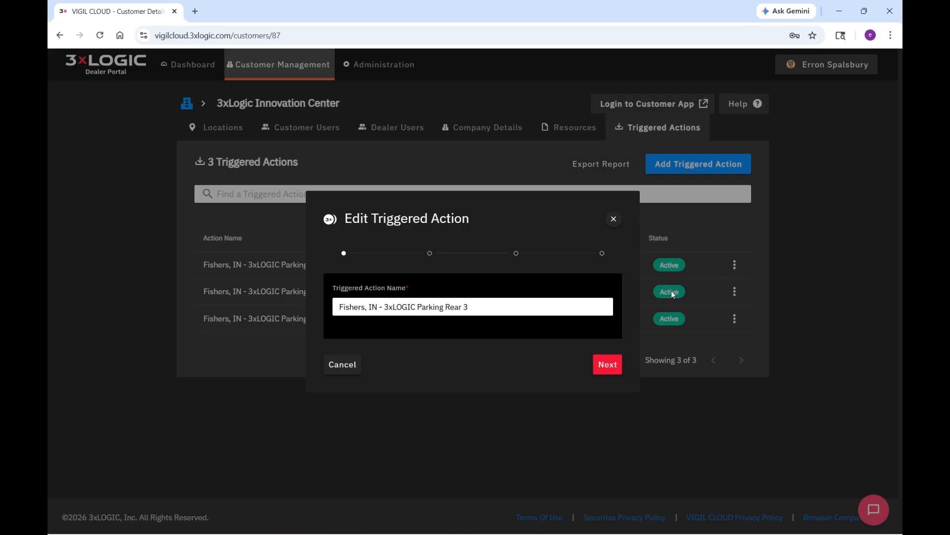
left_click_drag(444, 306, 479, 307)
left_click(606, 365)
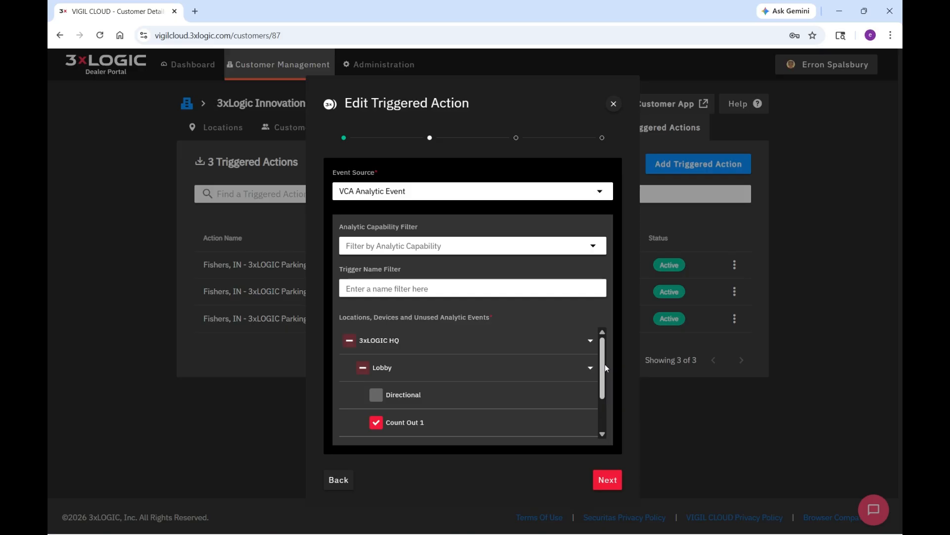
- Try filtering the analytic events by Audio Play and LED/Light Activation, and clear both capability filters again
left_click(444, 246)
left_click(354, 256)
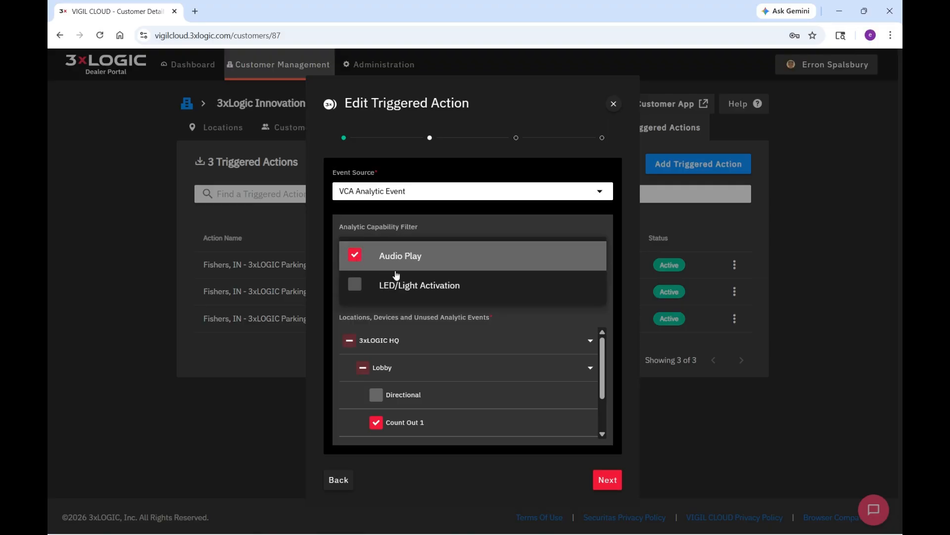
left_click(355, 286)
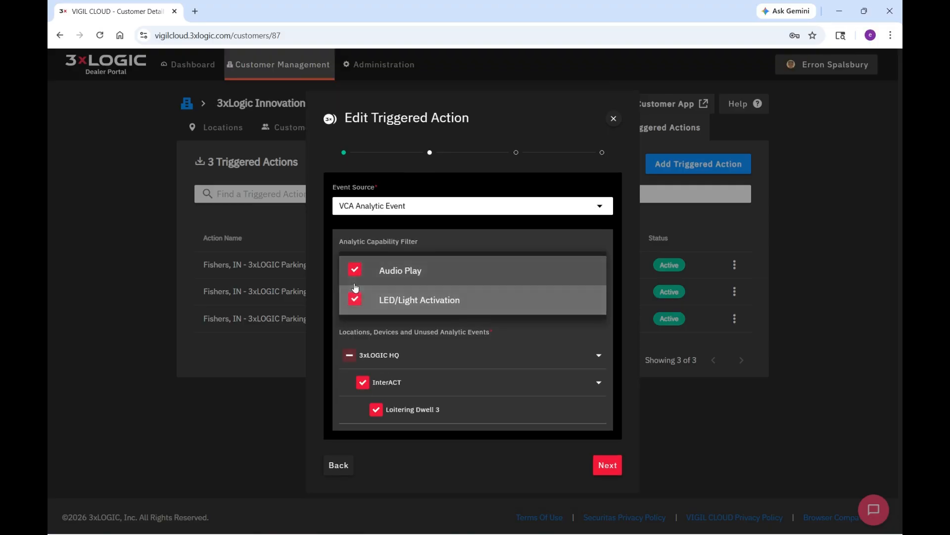
left_click(355, 299)
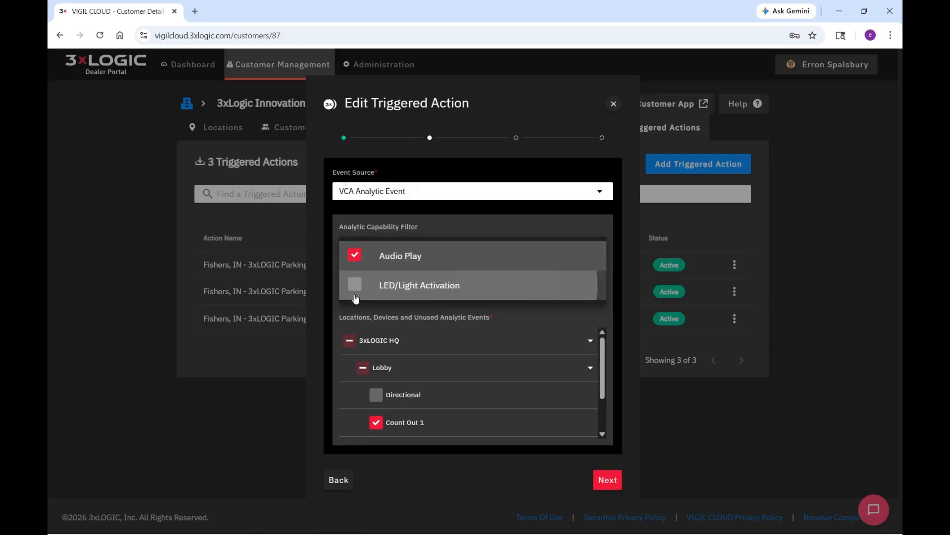
left_click(354, 258)
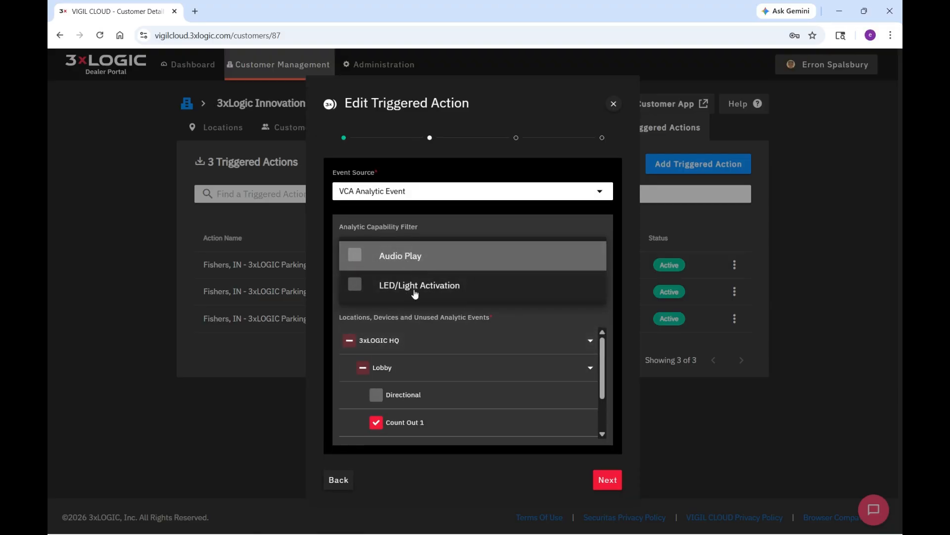
left_click(528, 313)
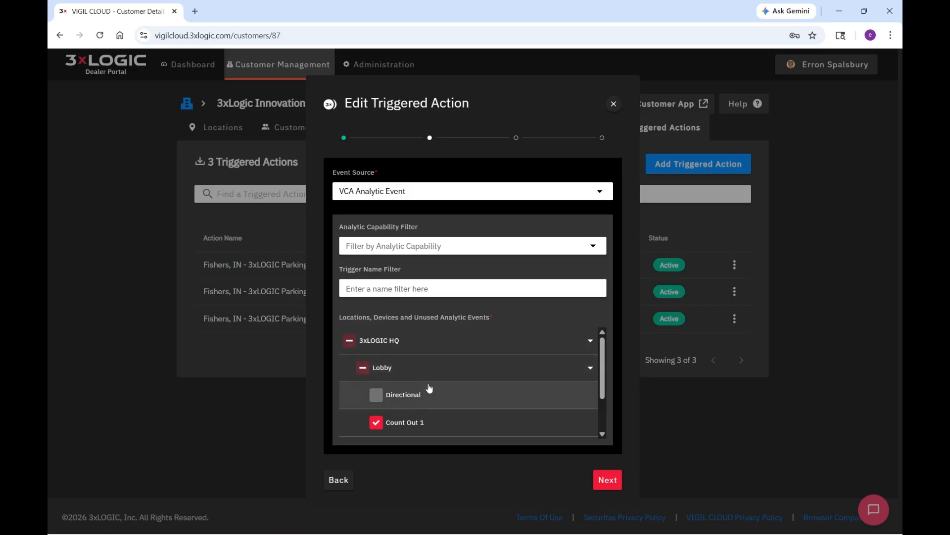
- Try filtering the analytic events by the trigger name "di", and clear the name filter
type("d")
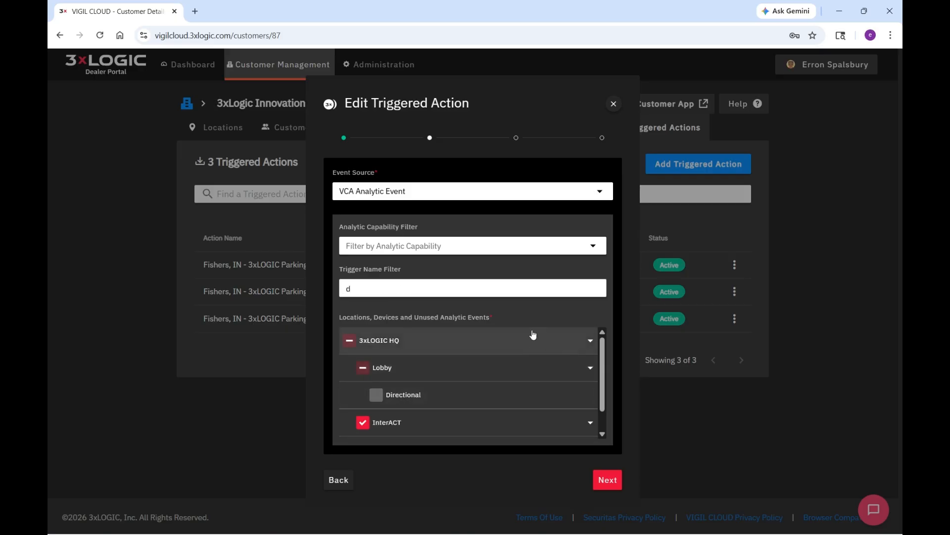
type("i")
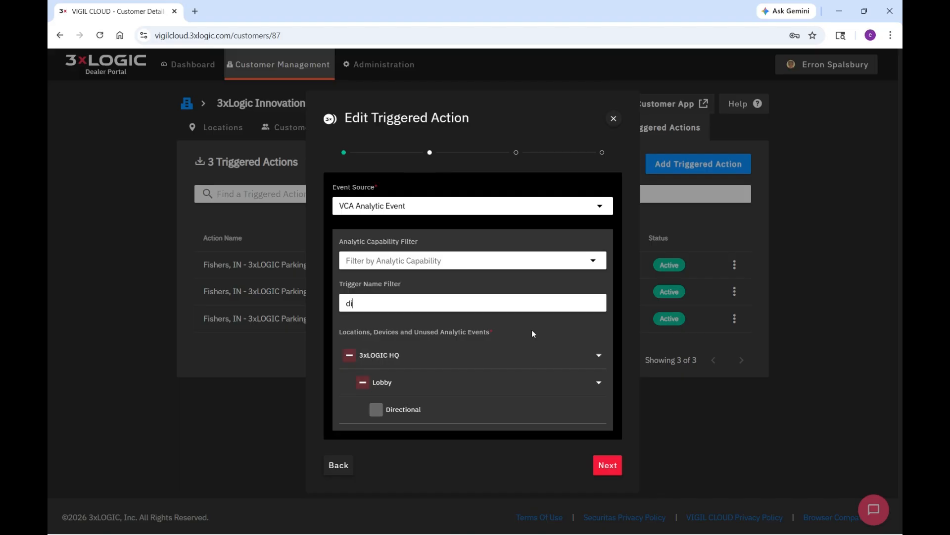
key("BackSpace")
key("BackSpace")
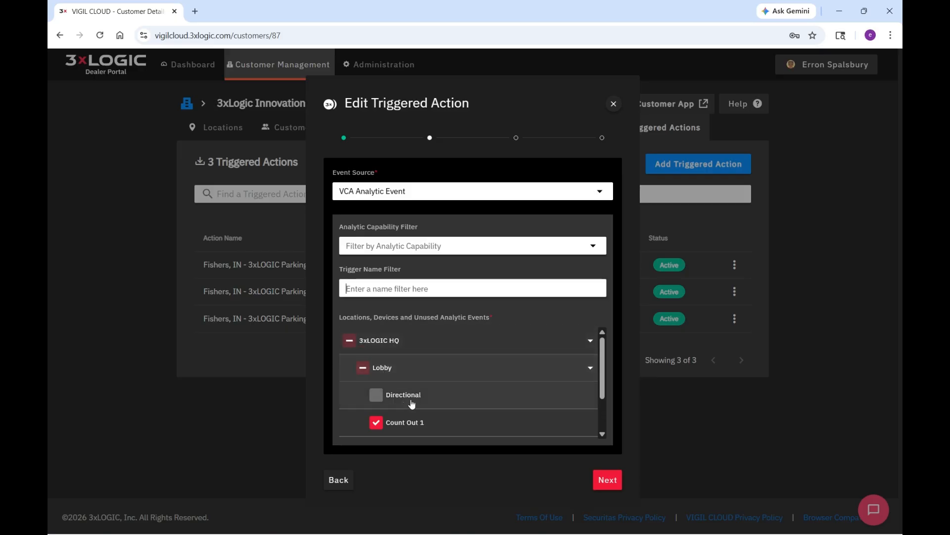
- Select all analytic events under 3xLOGIC HQ except Count Out 1 and continue to the action settings
scroll(470, 380, "down", 2)
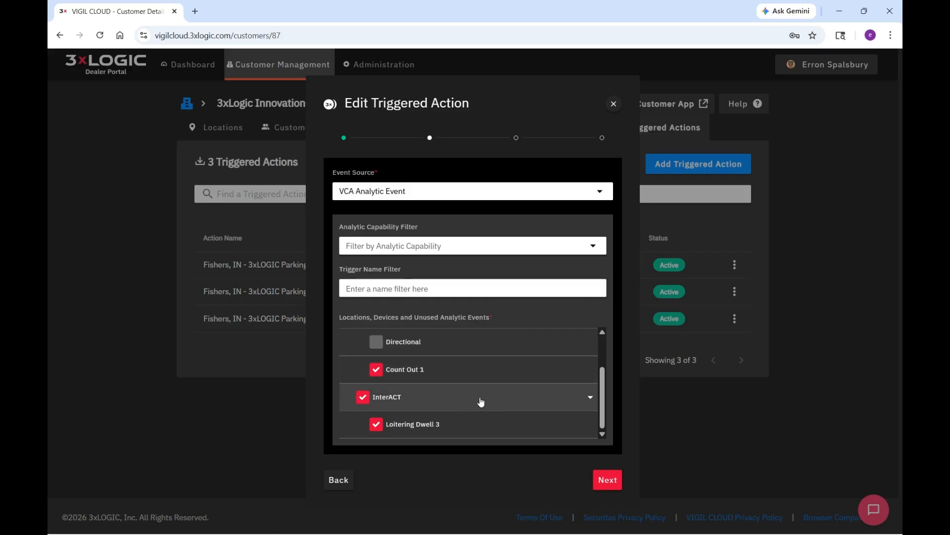
scroll(480, 402, "up", 2)
left_click(351, 341)
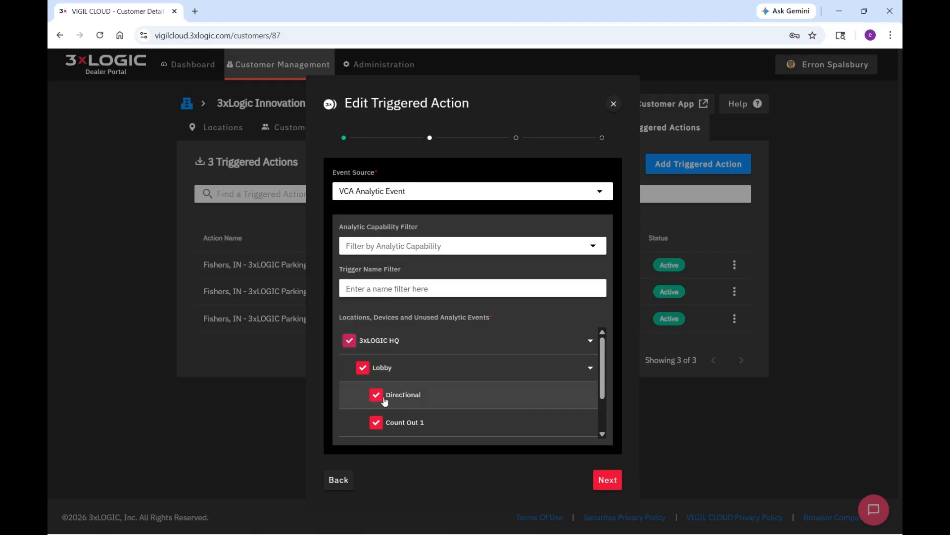
scroll(469, 399, "down", 2)
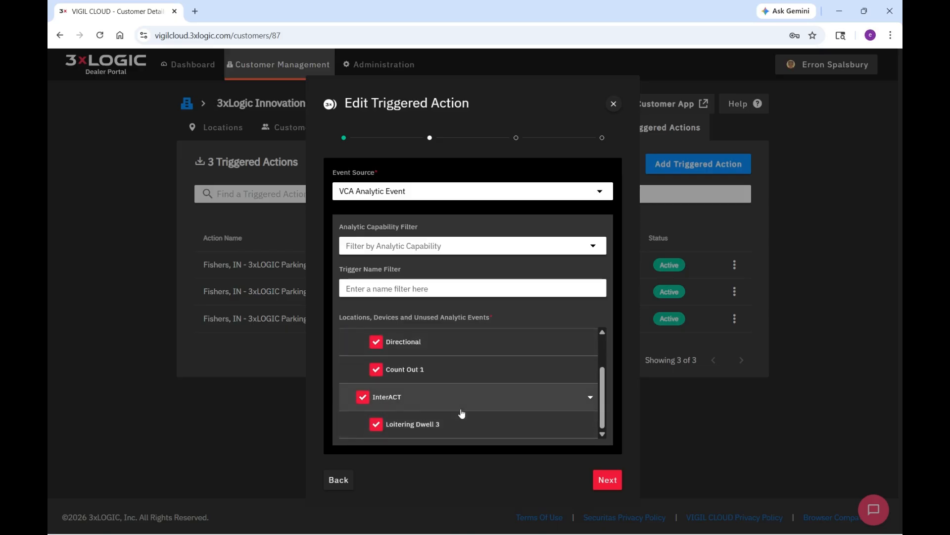
left_click(377, 371)
scroll(476, 392, "up", 2)
scroll(476, 392, "down", 2)
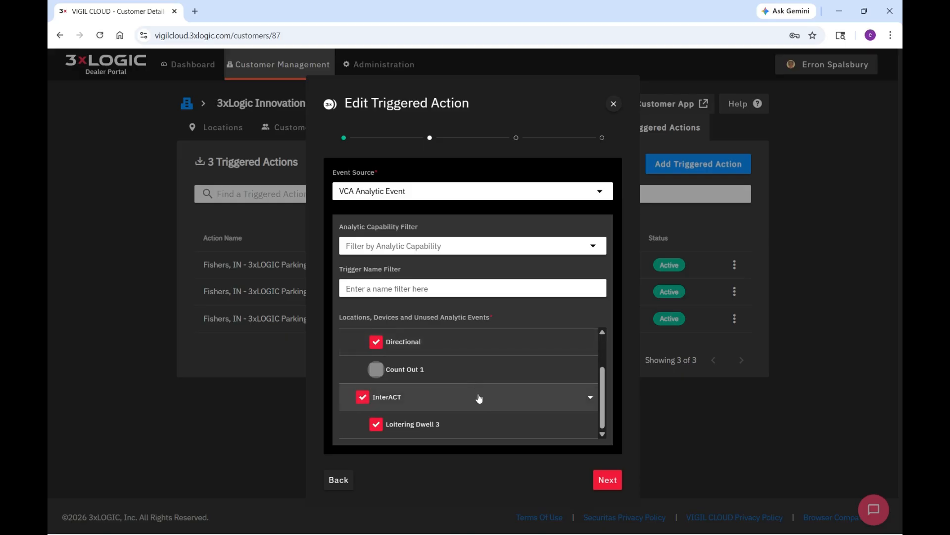
left_click(607, 480)
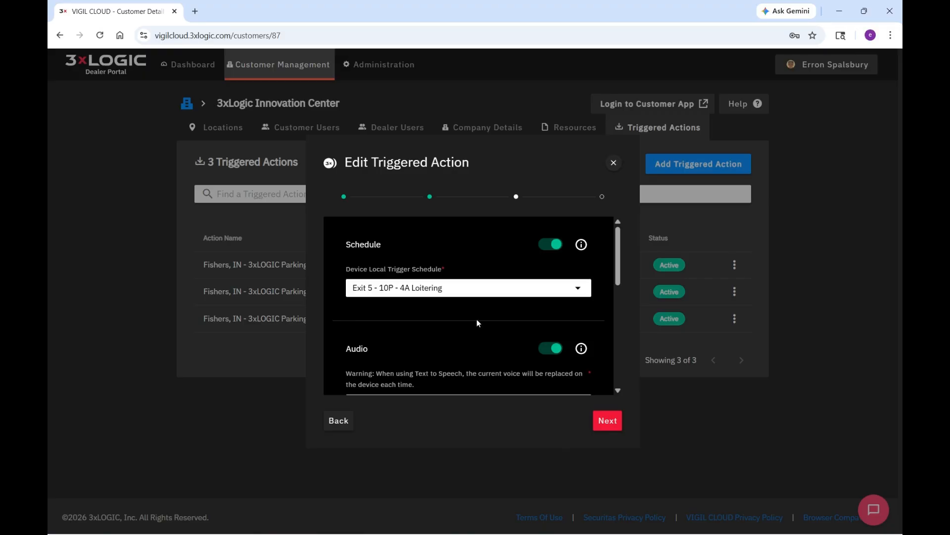
- Examine the available device local trigger schedules and the information about the schedule setting
left_click(470, 290)
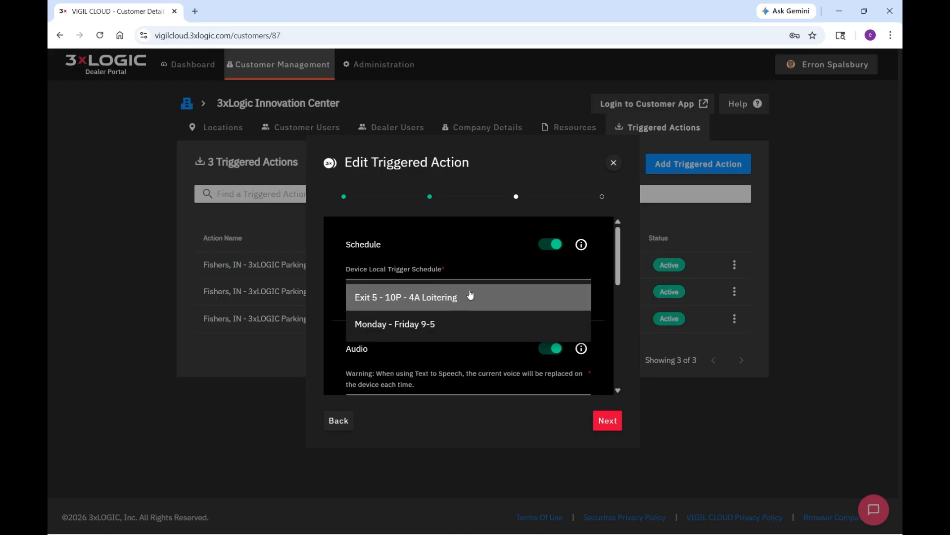
left_click(480, 262)
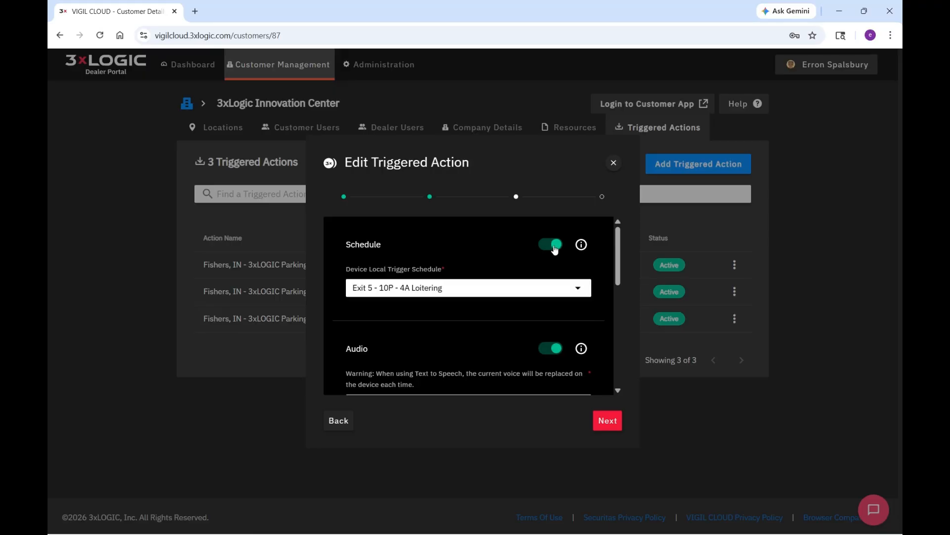
mouse_move(583, 247)
- Set the audio message to "This is your 2nd warning, this is private property" and the volume to about 7
scroll(478, 319, "down", 3)
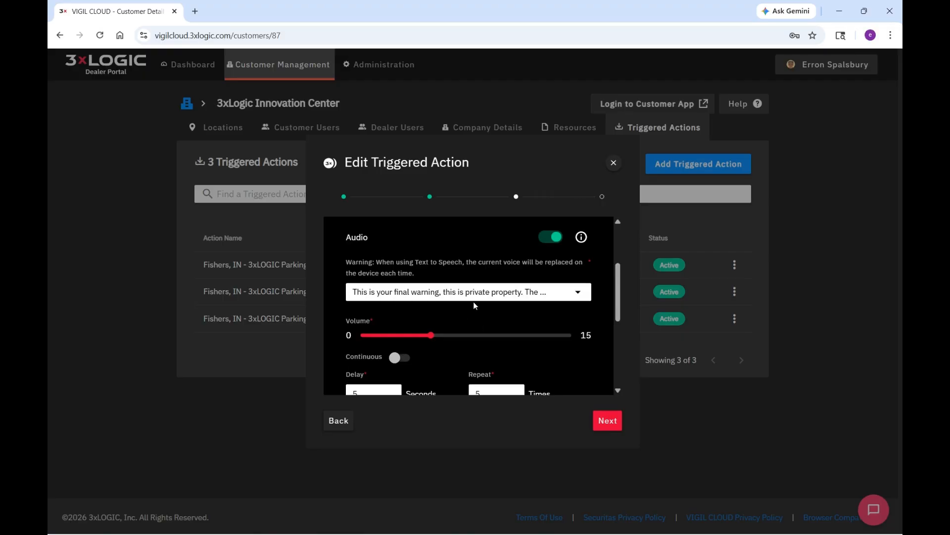
left_click(488, 296)
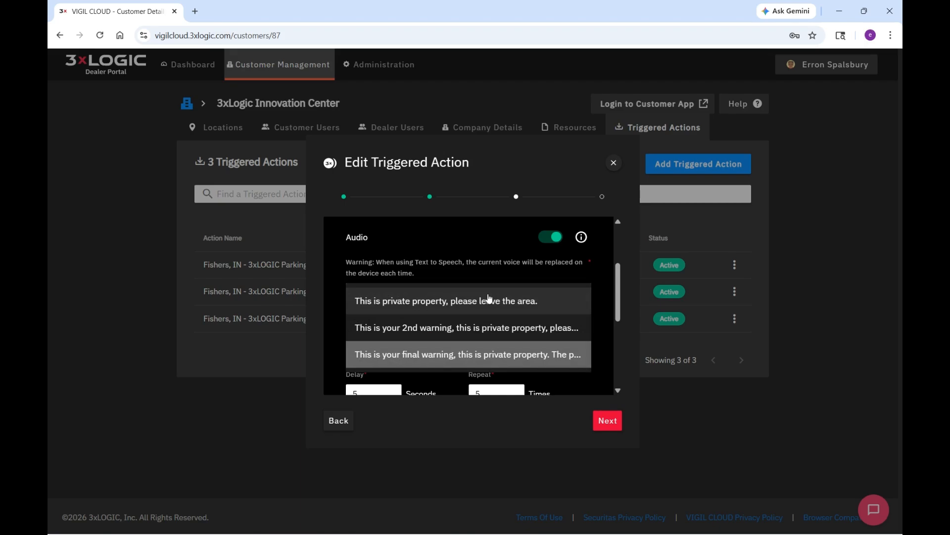
left_click(436, 328)
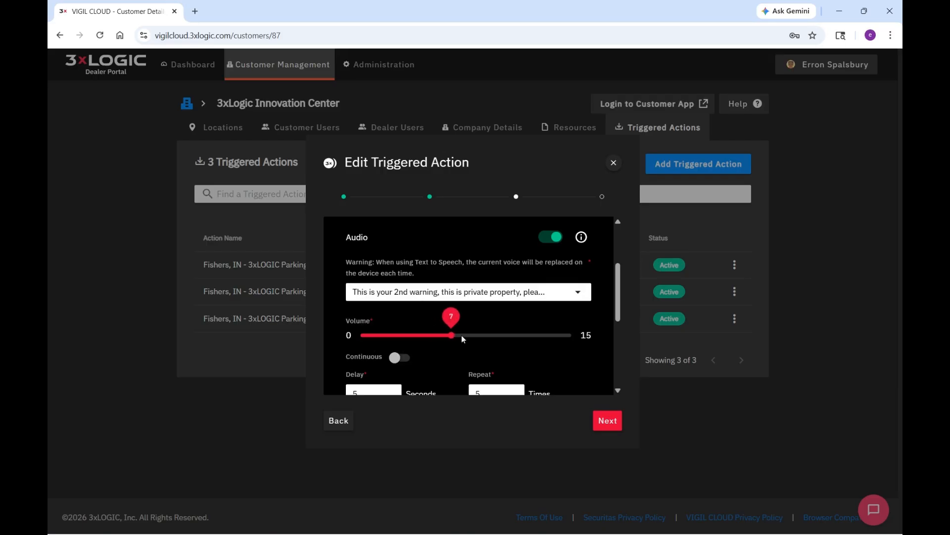
left_click_drag(524, 337, 431, 337)
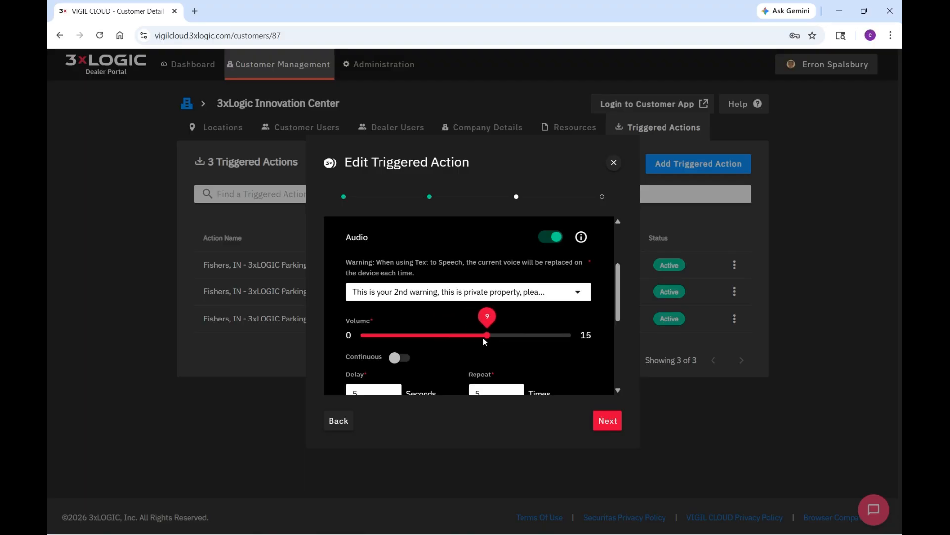
left_click_drag(482, 339, 575, 357)
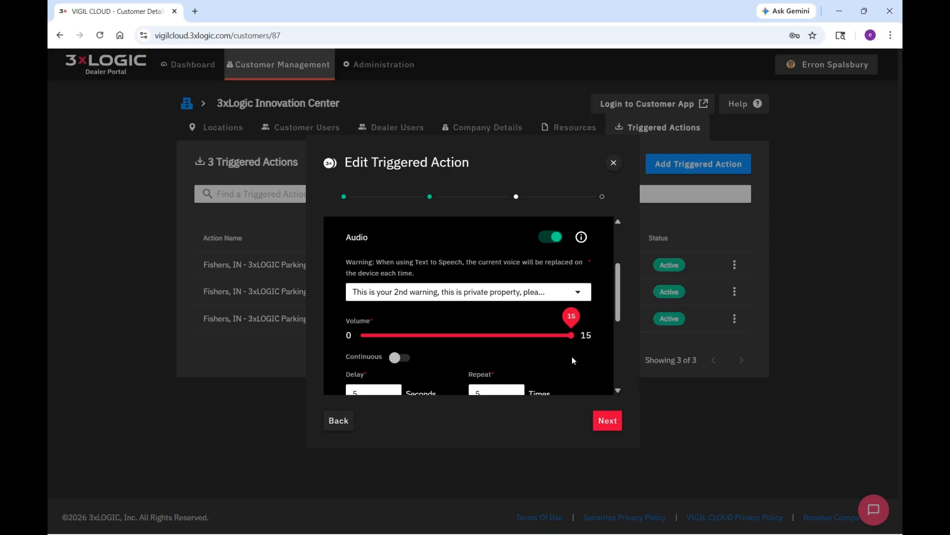
left_click_drag(572, 357, 459, 341)
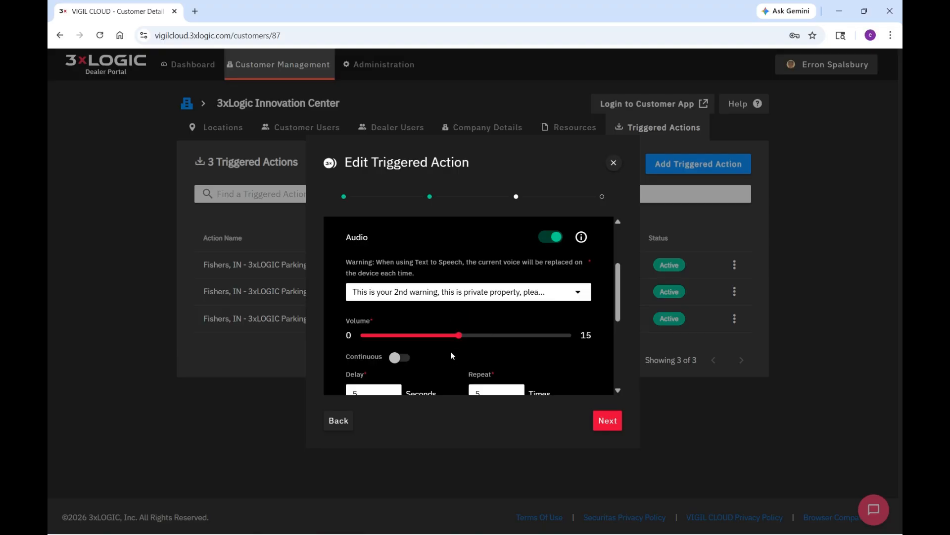
- Set the light option to Solid with the color Green and save the triggered action
scroll(440, 344, "down", 3)
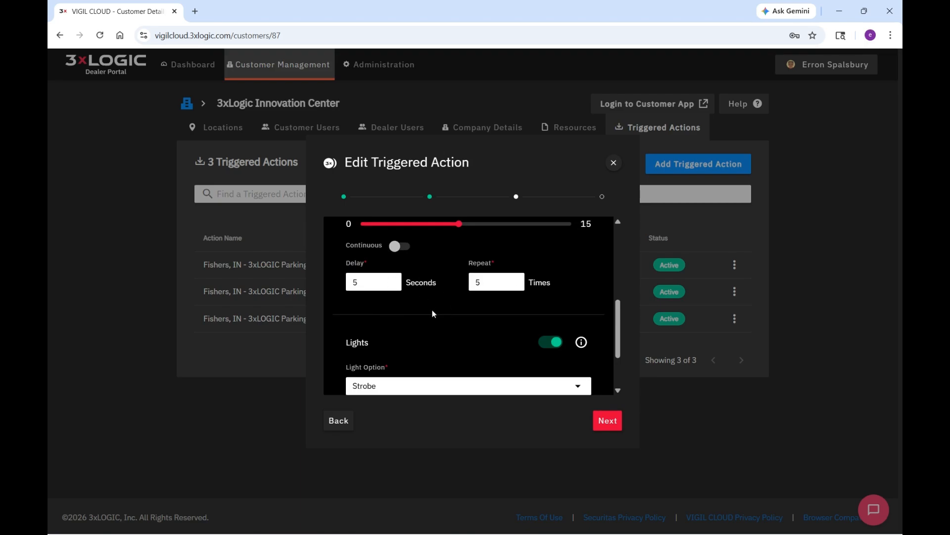
scroll(432, 308, "down", 1)
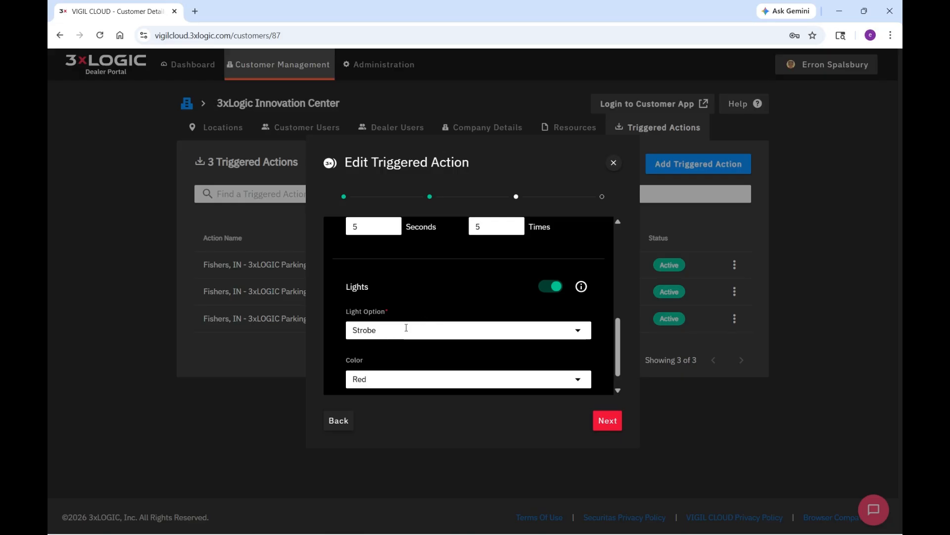
left_click(406, 330)
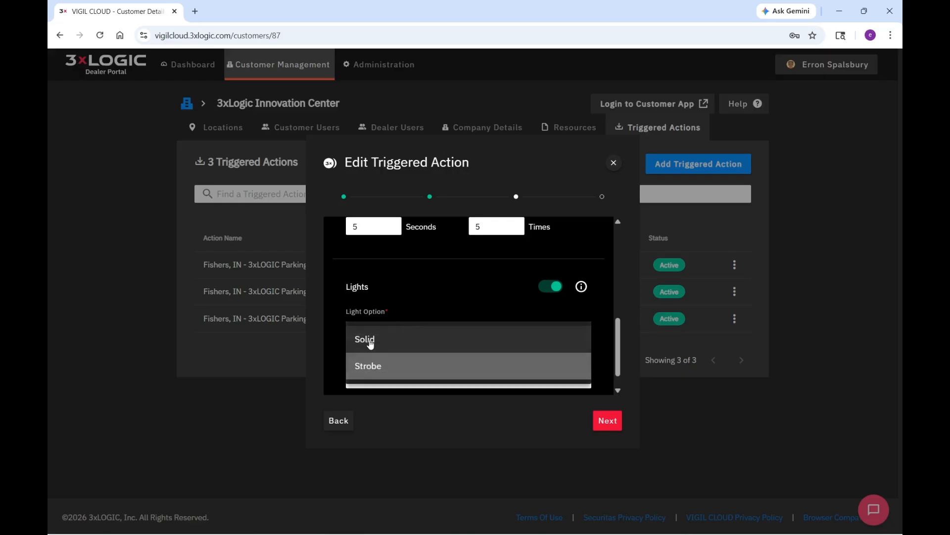
left_click(371, 341)
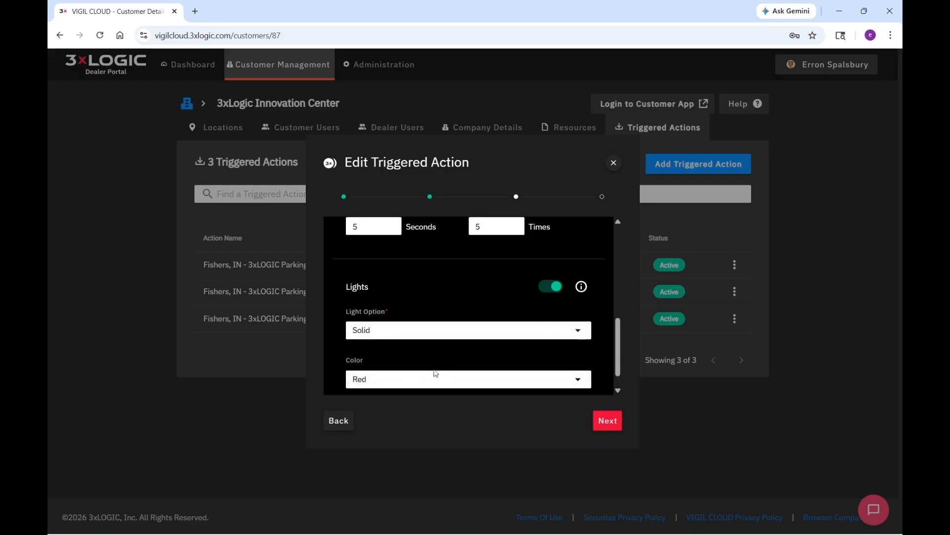
scroll(423, 352, "down", 1)
left_click(423, 352)
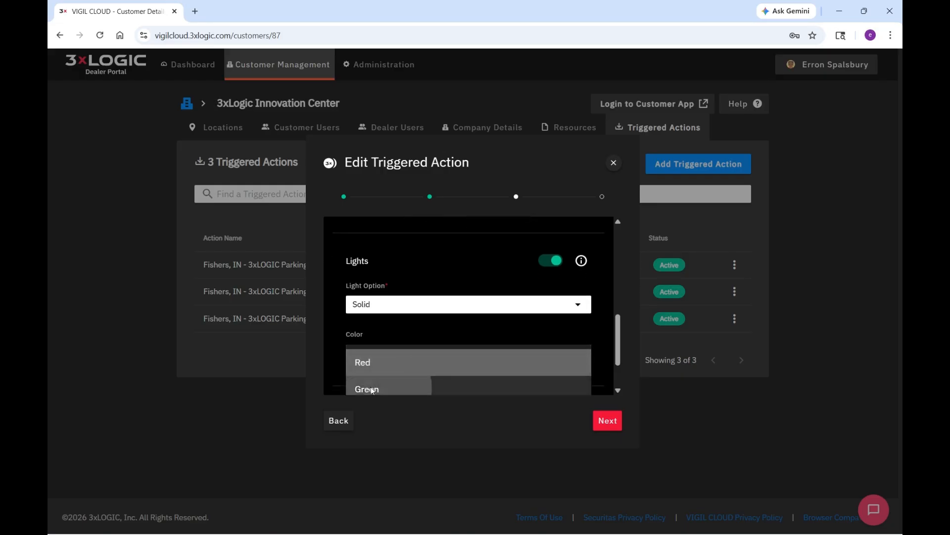
left_click(382, 387)
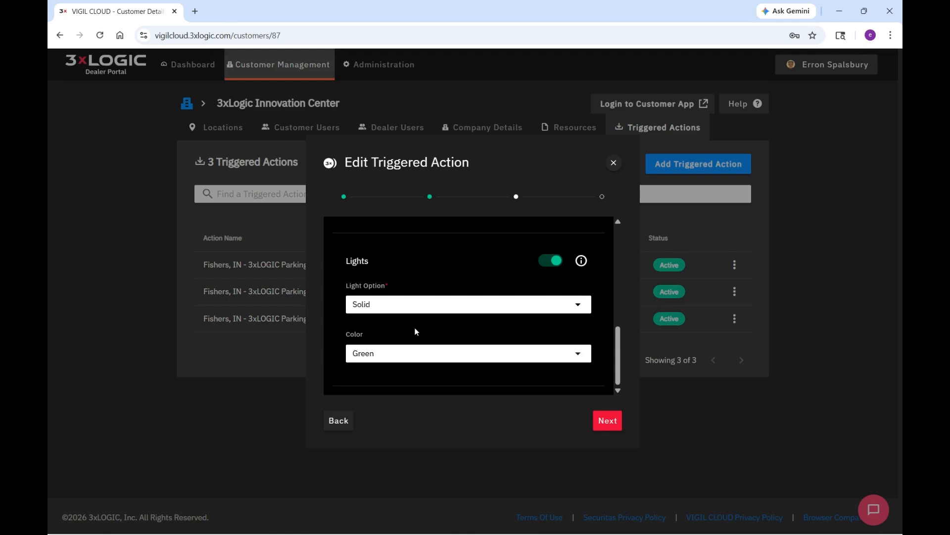
left_click(608, 420)
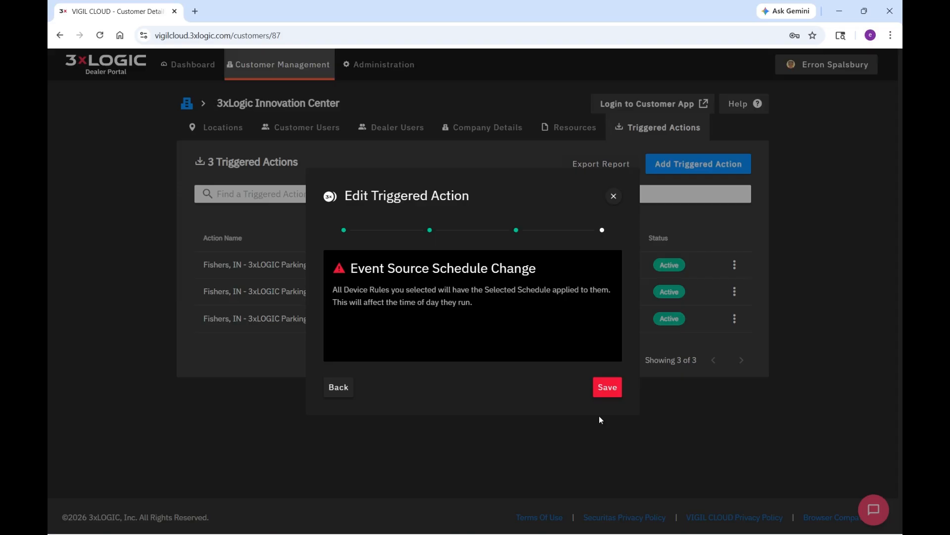
left_click(604, 387)
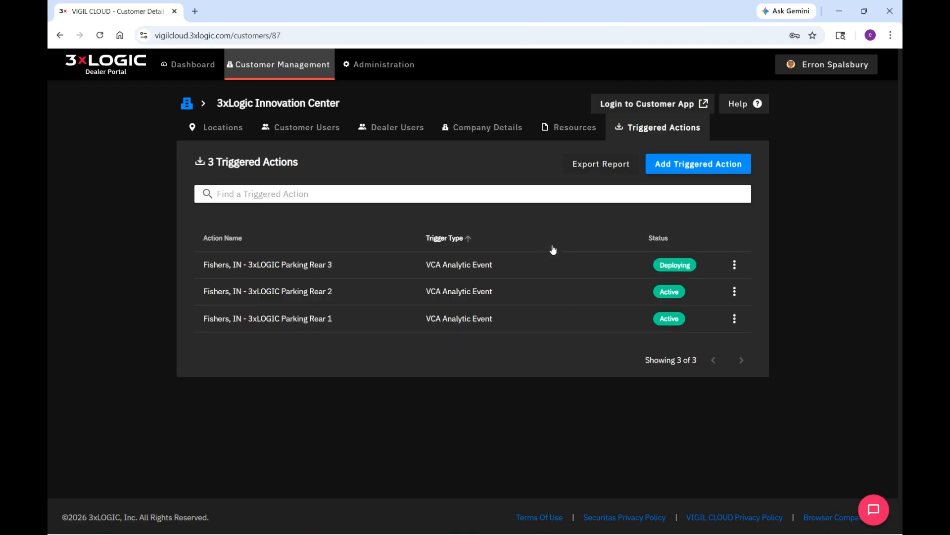
- Start adding a triggered action named with the dealer user's first name followed by "test" and continue to the event source settings
left_click(673, 166)
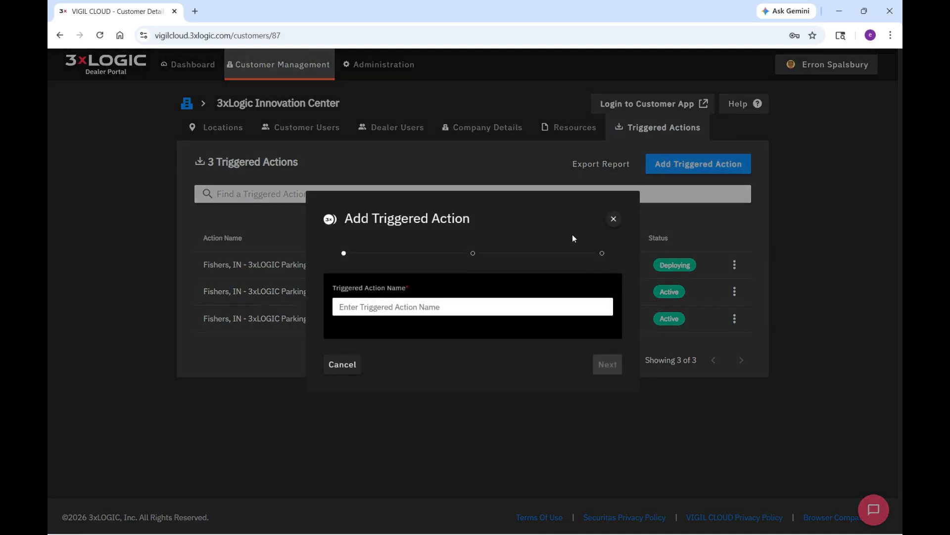
left_click(480, 305)
type("Errons te")
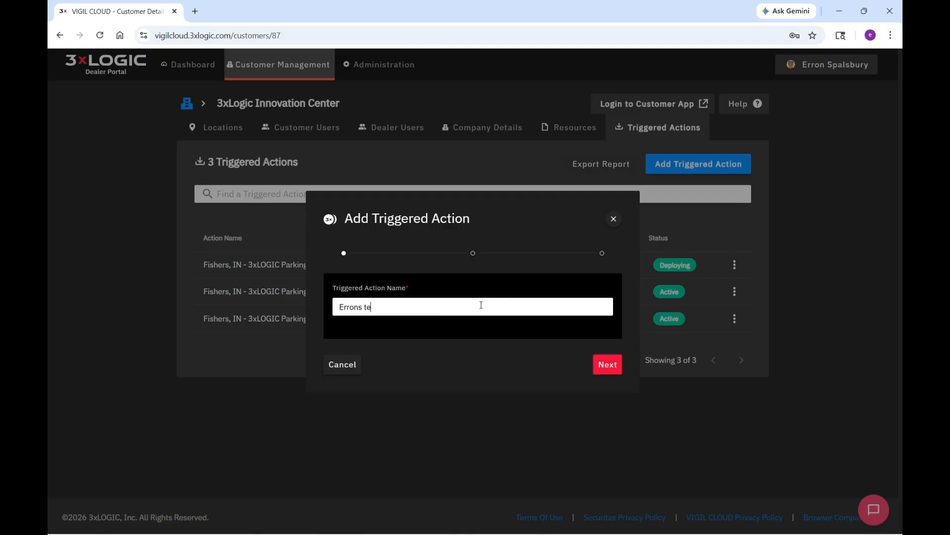
type("st")
left_click(608, 371)
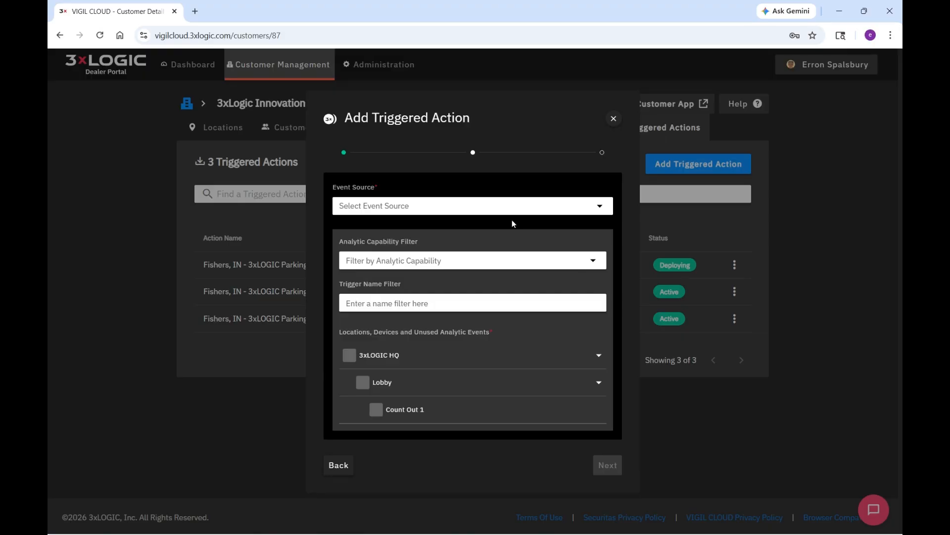
- Set the event source to VCA Analytic Event, select all analytic events under 3xLOGIC HQ and continue to the action settings
left_click(509, 206)
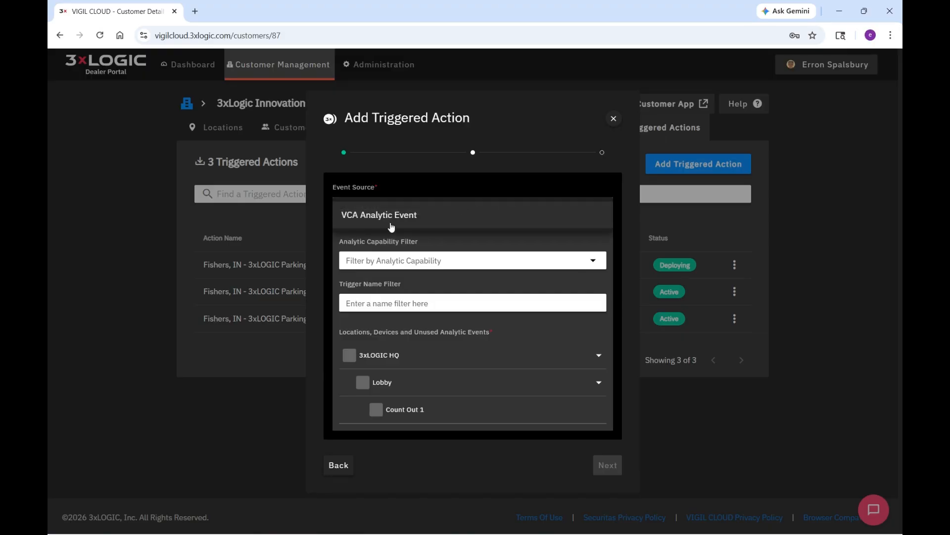
left_click(405, 216)
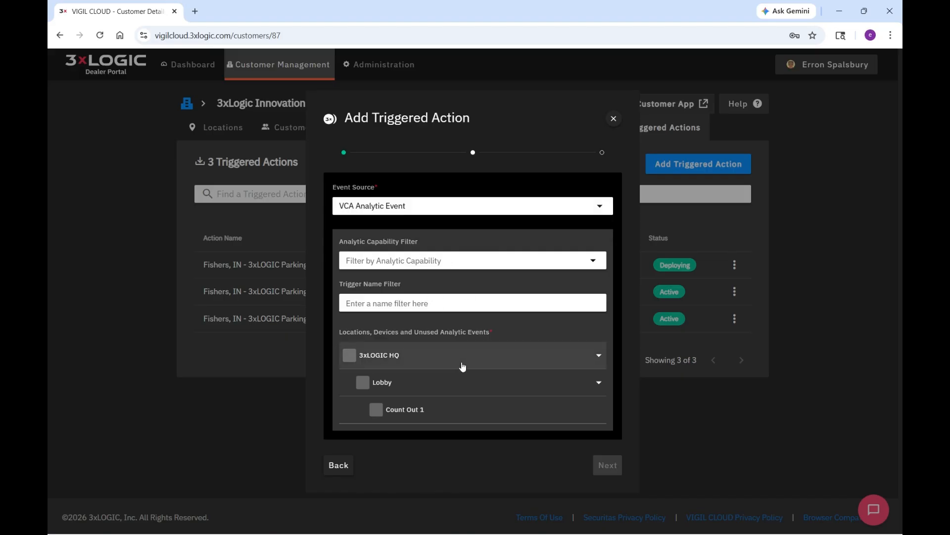
left_click(597, 387)
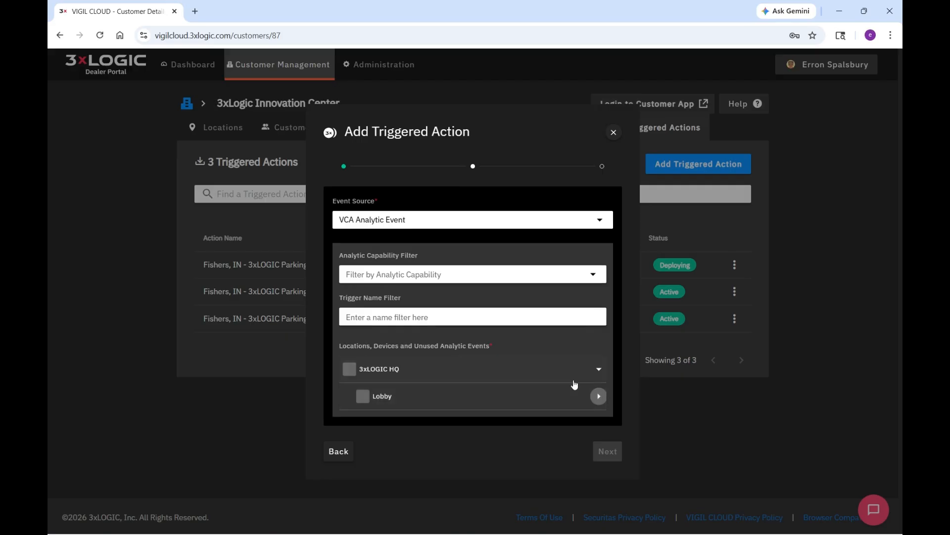
left_click(598, 396)
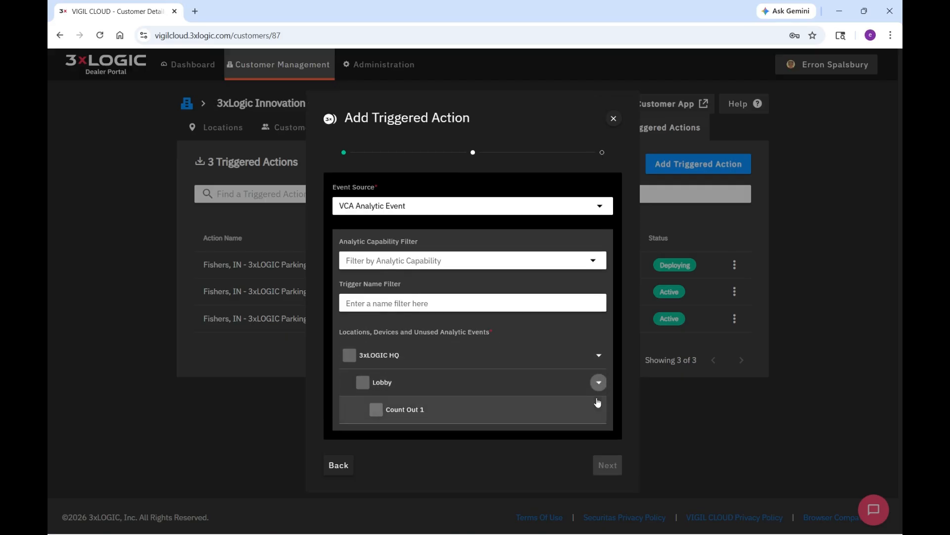
left_click(598, 355)
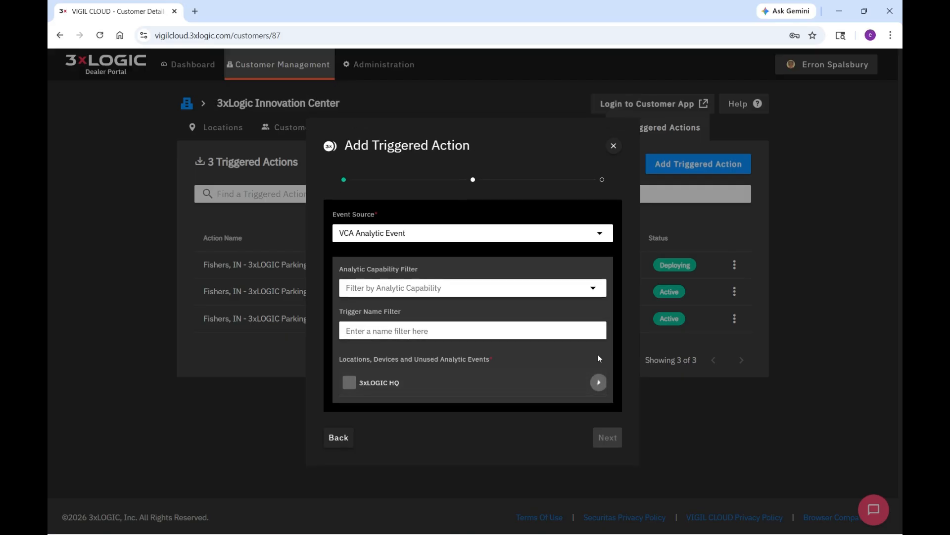
left_click(596, 384)
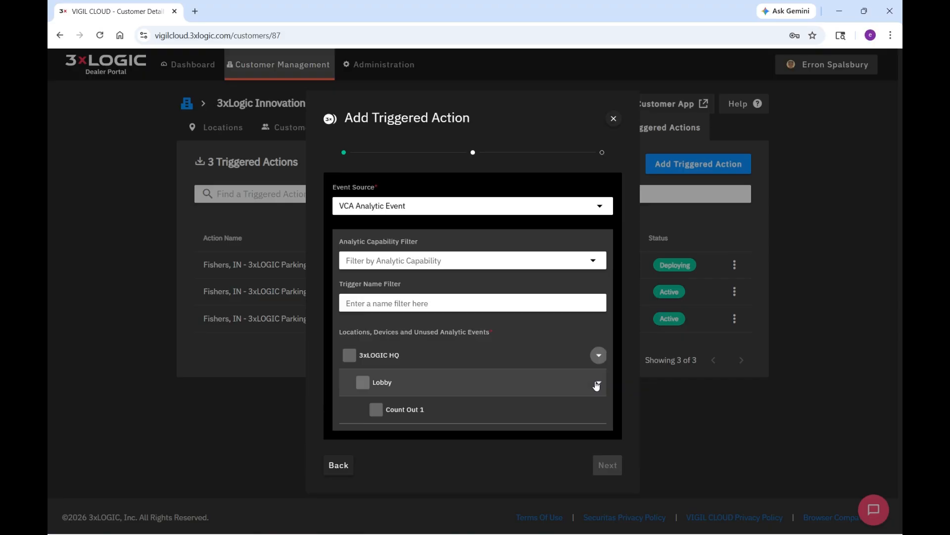
left_click(350, 355)
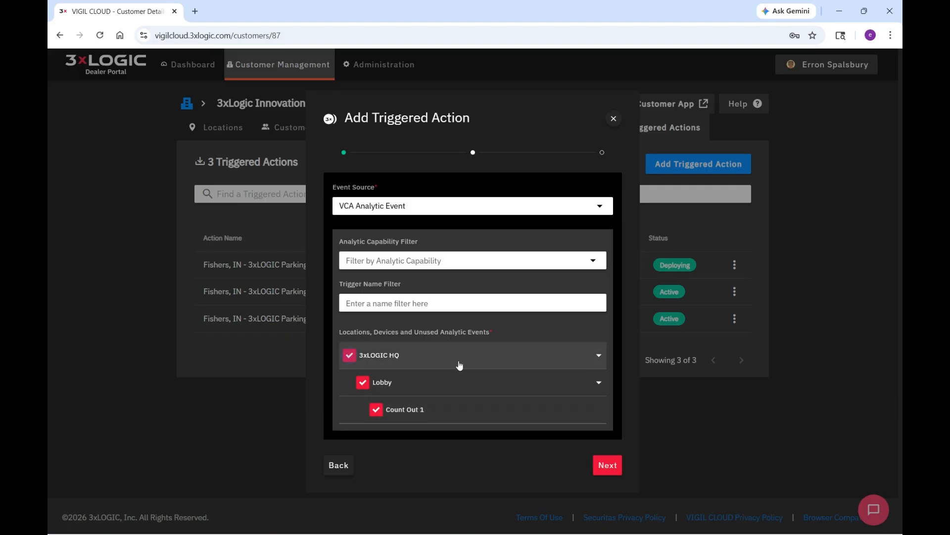
left_click(608, 466)
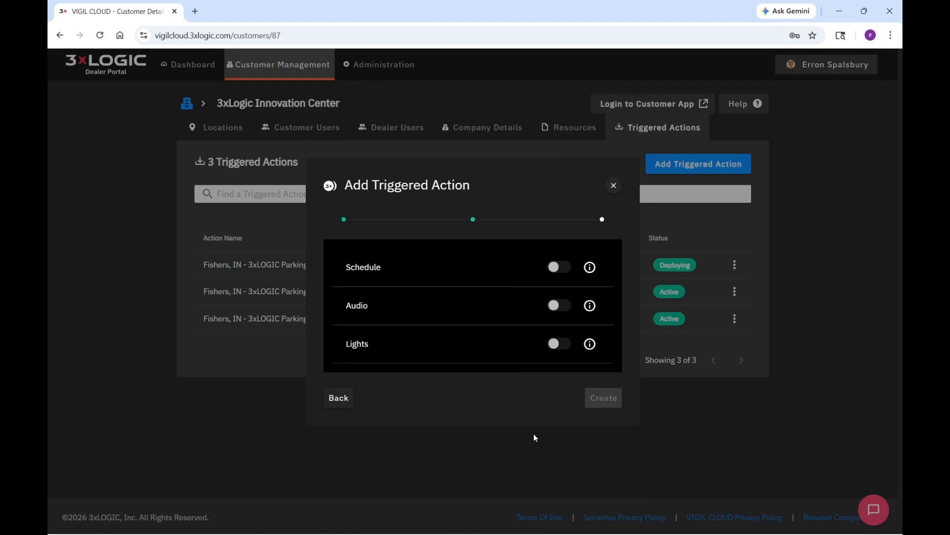
- Enable the schedule and set the device local trigger schedule to Monday - Friday 9-5
left_click(558, 267)
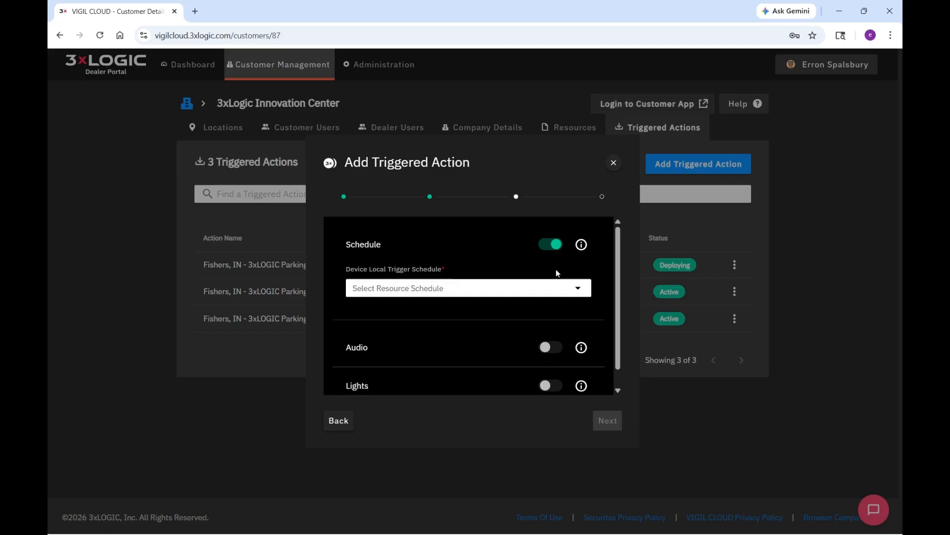
left_click(537, 289)
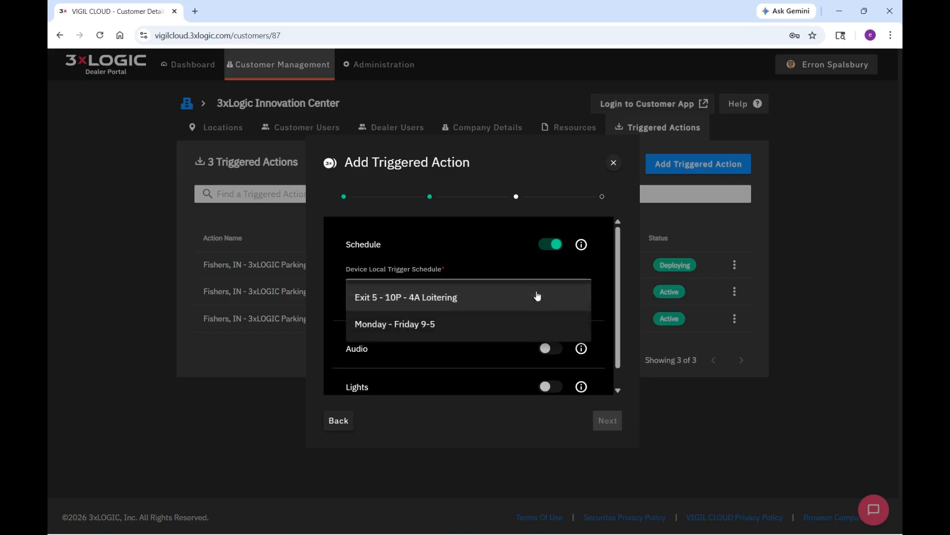
left_click(416, 324)
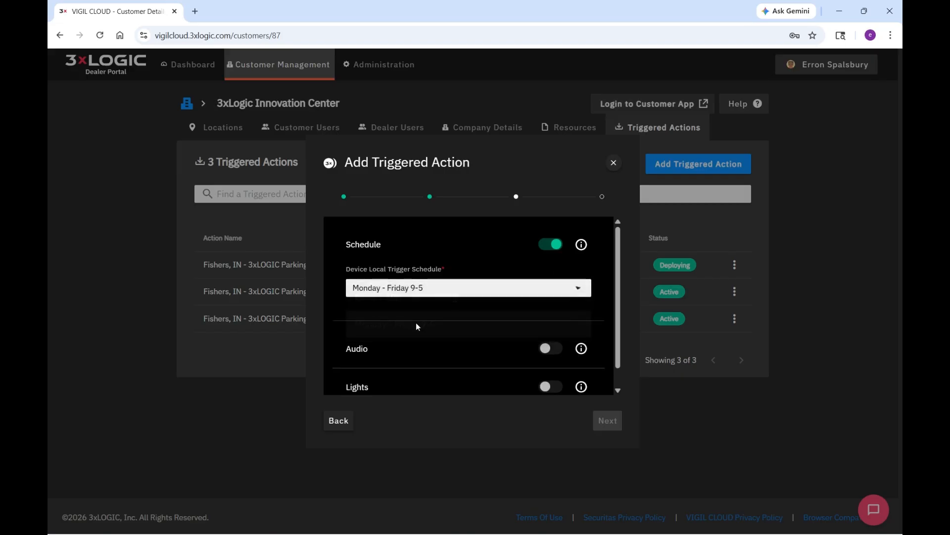
- Enable continuous audio with the message "This is private property, please leave the area." and the volume at about 3
left_click(545, 349)
scroll(462, 340, "down", 2)
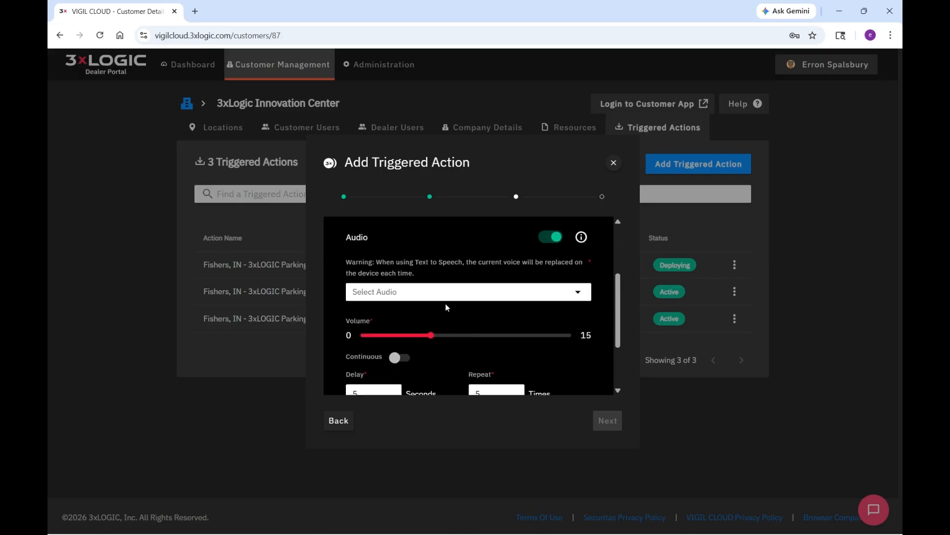
left_click(434, 293)
left_click(433, 301)
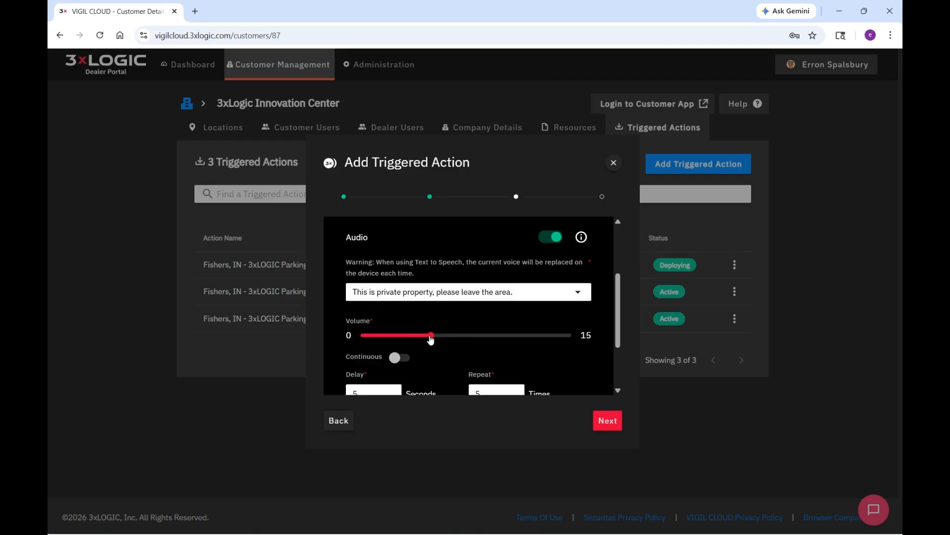
left_click_drag(430, 336, 417, 336)
scroll(486, 313, "down", 3)
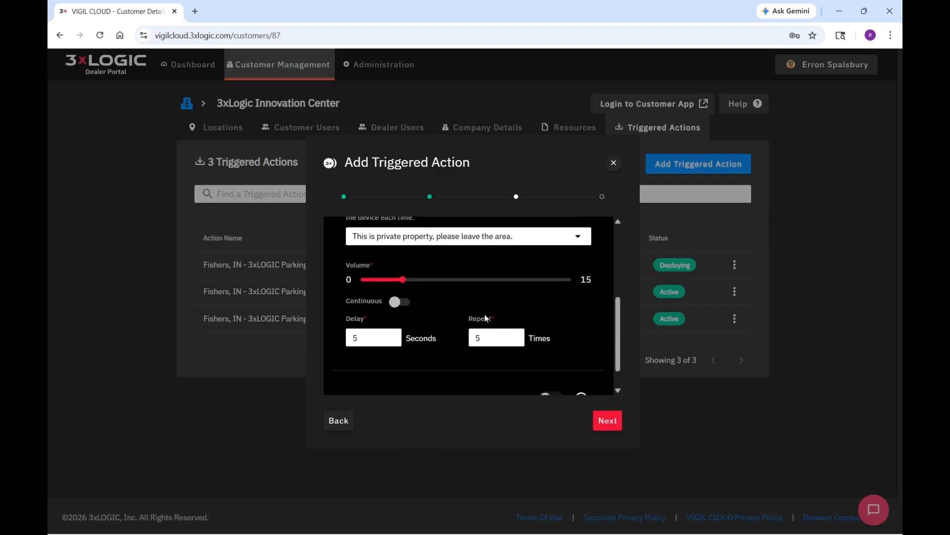
left_click(400, 271)
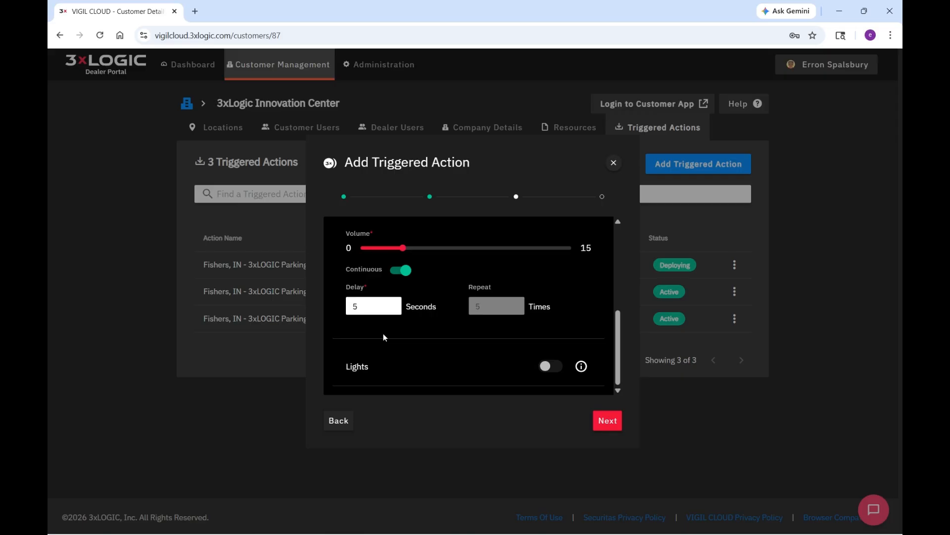
- Enable the lights and set the light option to Strobe with the color Red
left_click(550, 367)
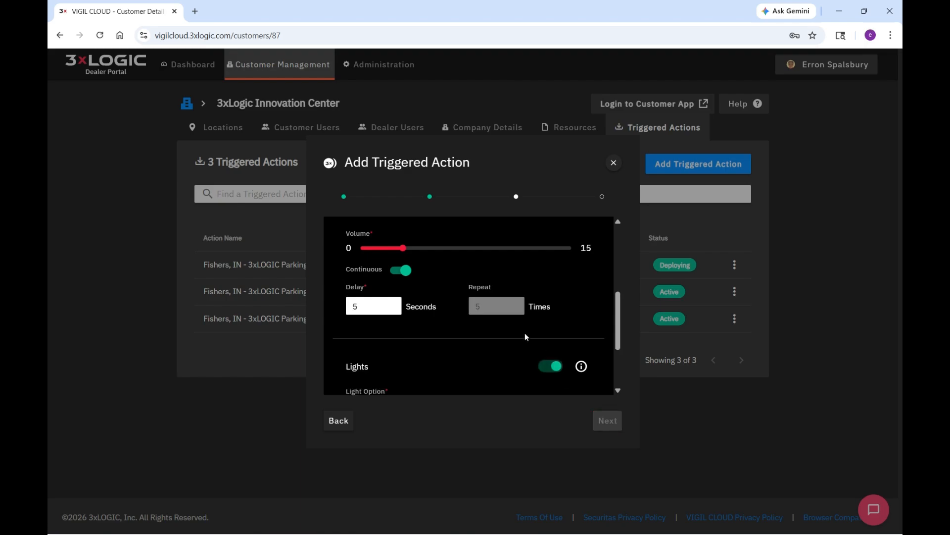
scroll(495, 338, "down", 2)
left_click(416, 304)
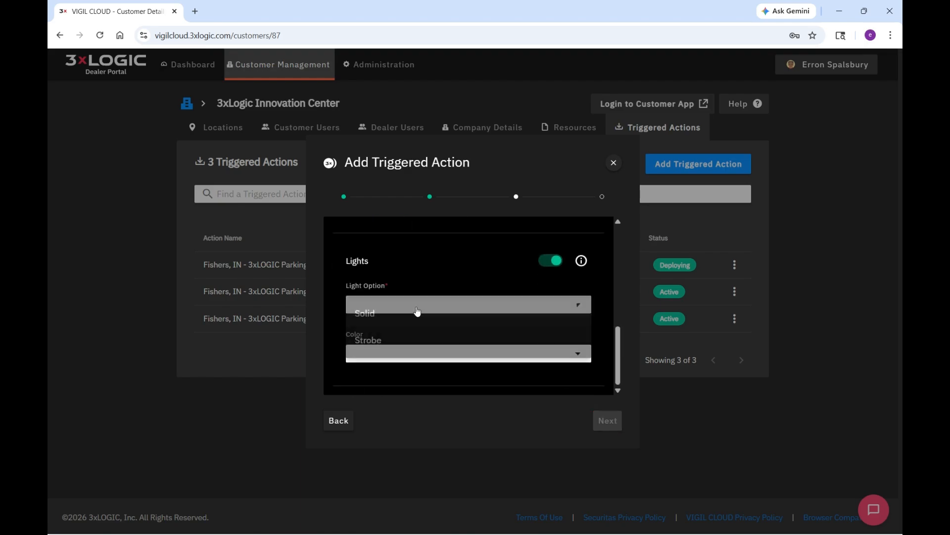
left_click(390, 341)
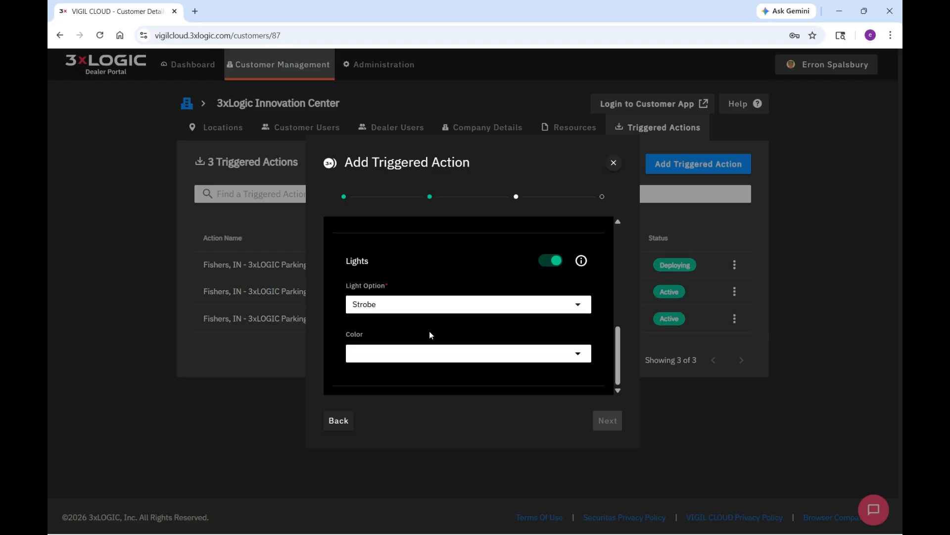
left_click(420, 356)
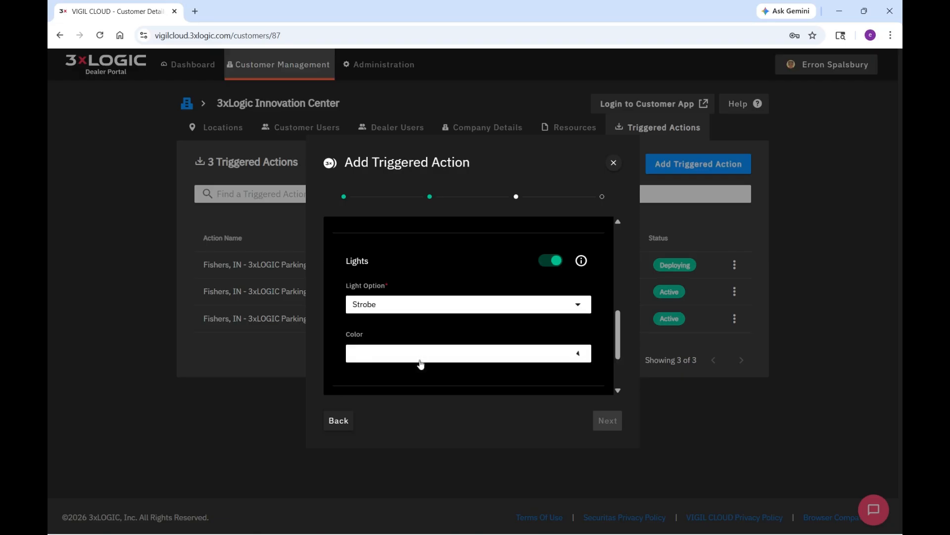
left_click(425, 331)
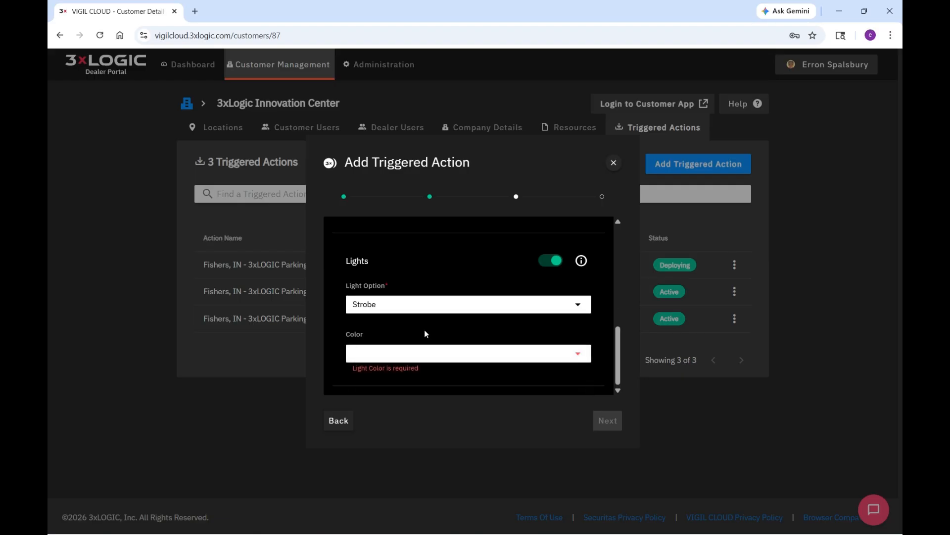
left_click(415, 349)
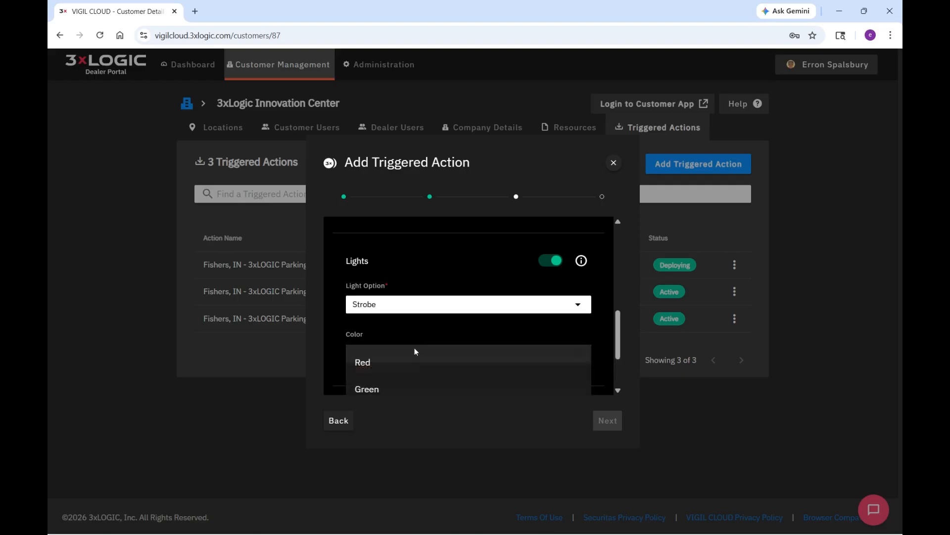
left_click(377, 362)
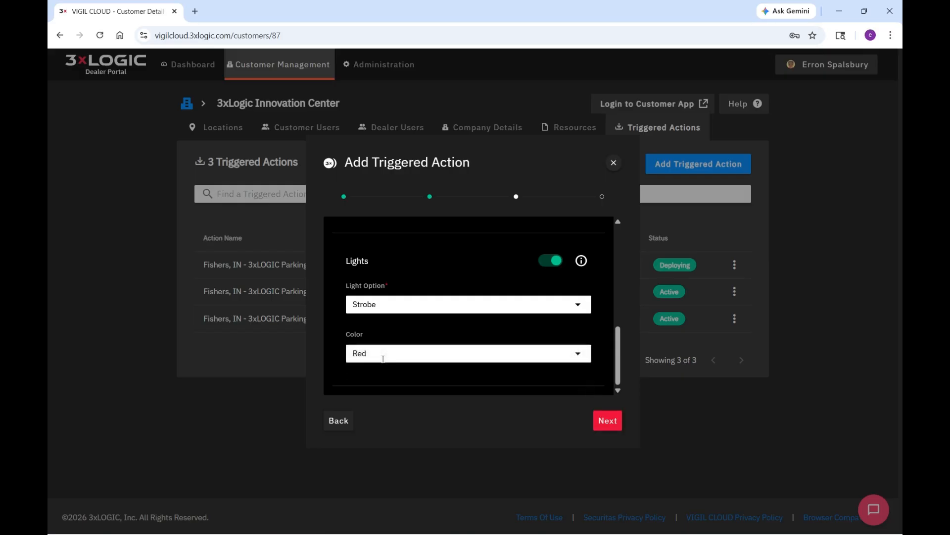
- Change the strobe color to Green and create the triggered action, accepting the event source schedule change
left_click(382, 352)
left_click(376, 389)
left_click(602, 421)
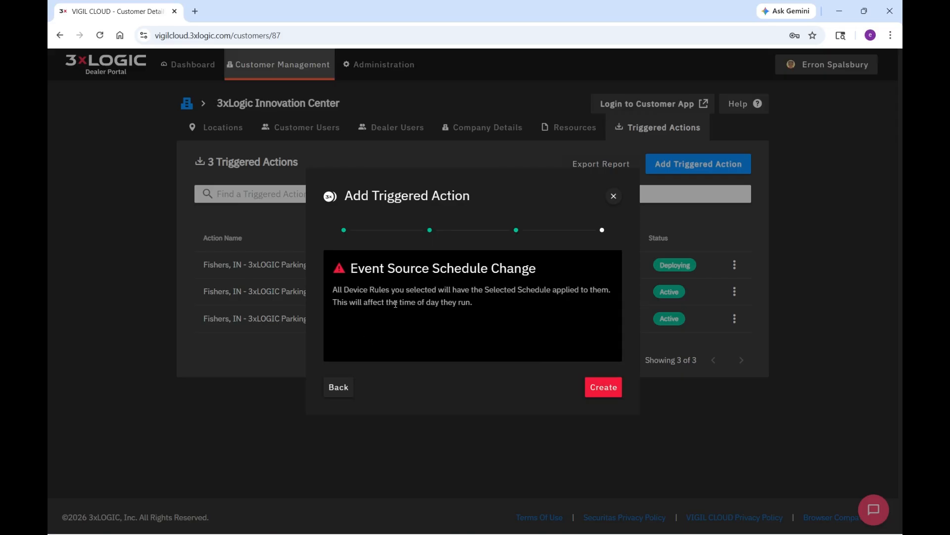
left_click(607, 388)
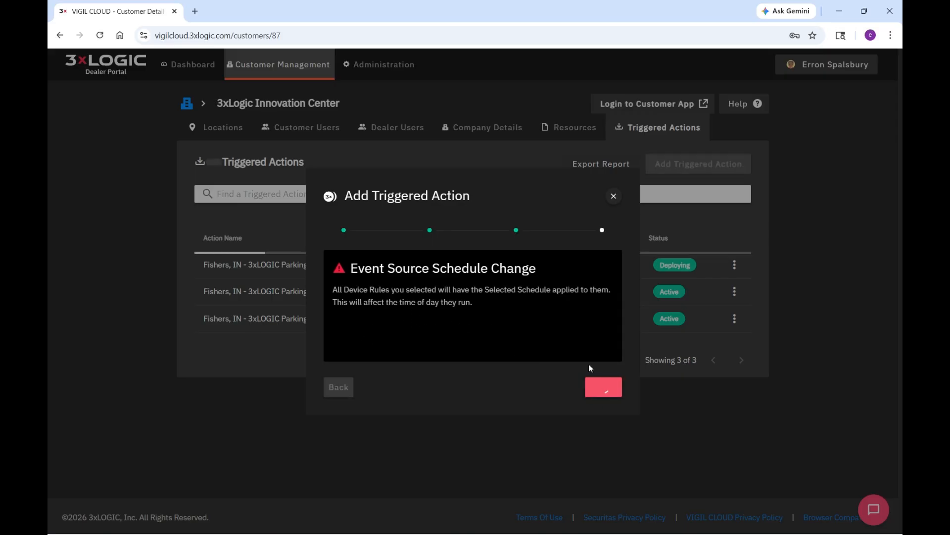